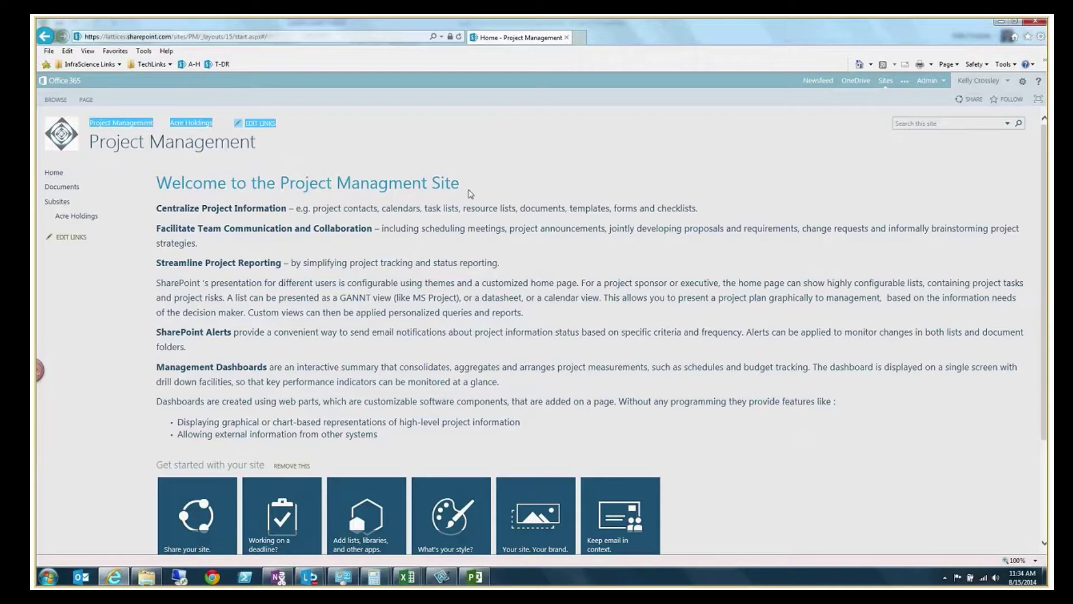
Highlight 'Project Managment Site', 'Streamline Project Reporting', 'SharePoint Alerts' and 'Management Dashboards' on the page.
drag(465, 190, 330, 194)
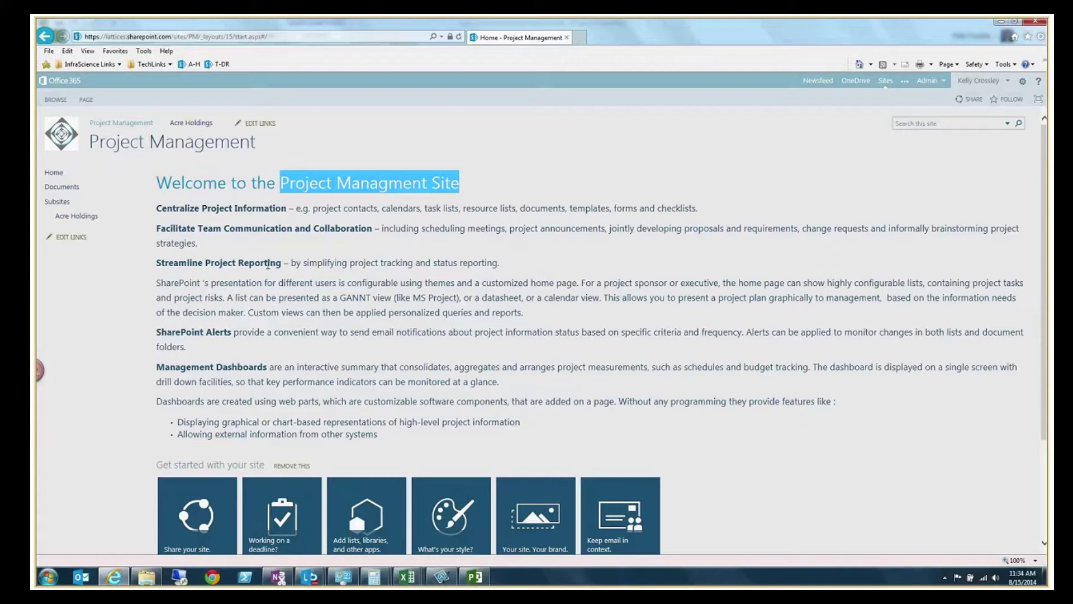
drag(264, 262, 183, 260)
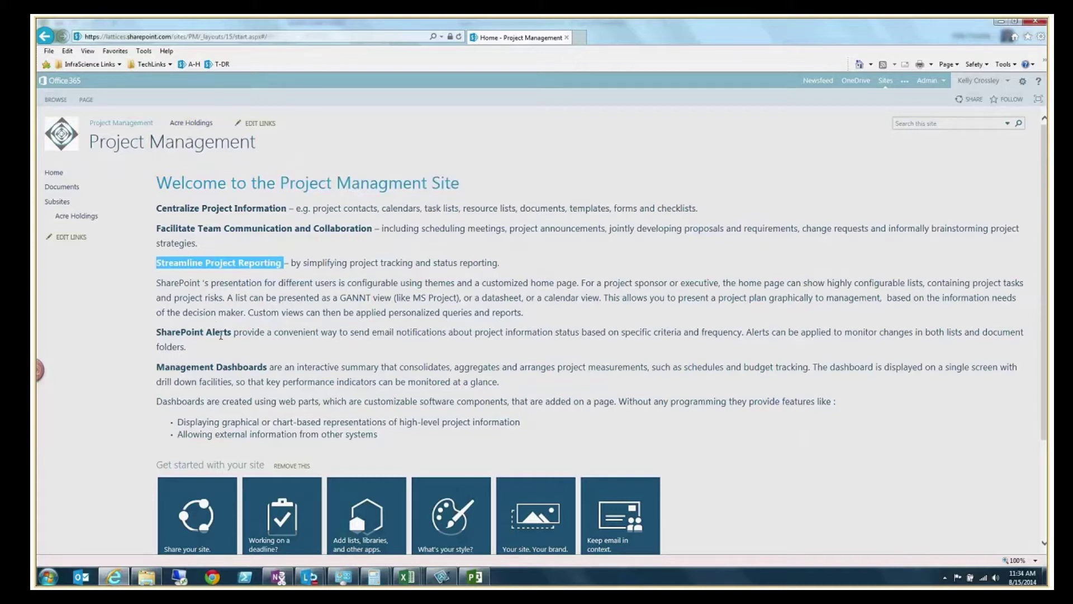
drag(222, 332, 190, 333)
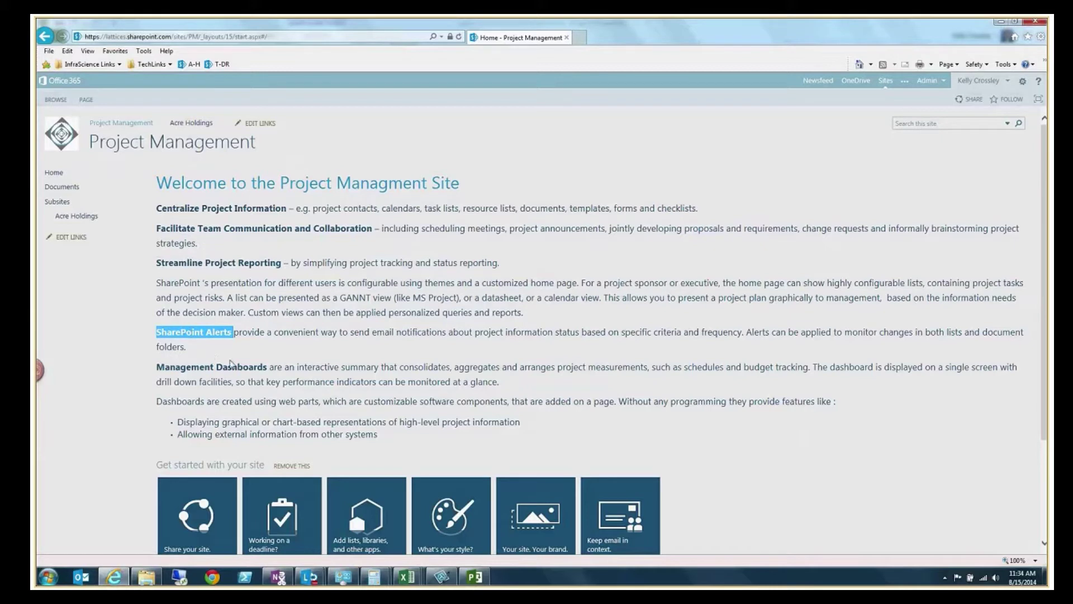
drag(230, 365, 196, 353)
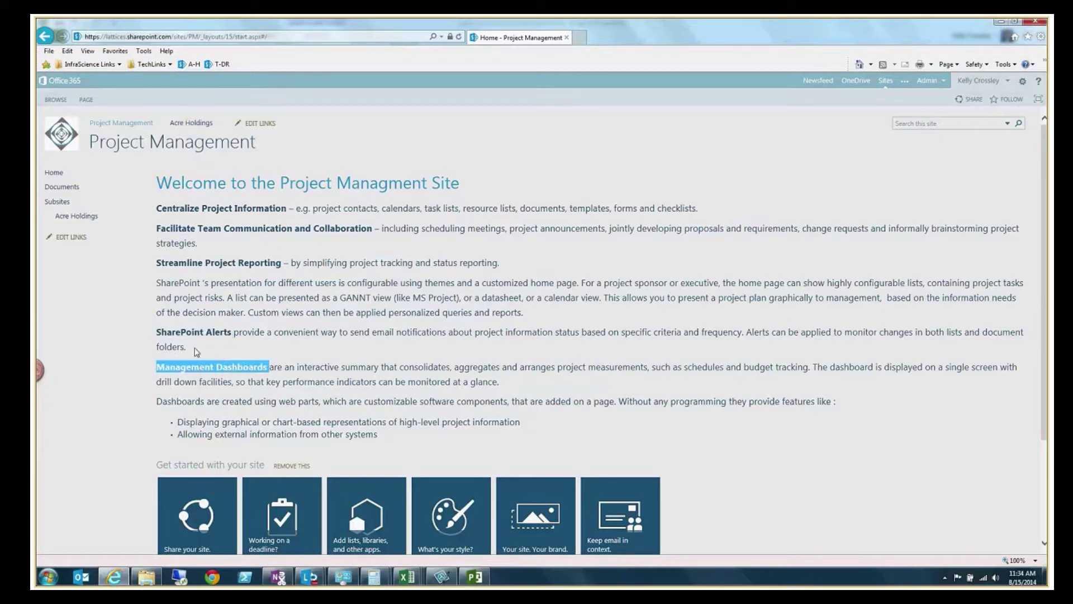
Open the Acre Holdings subsite, then switch to the Commercial construction plan in Project.
click(276, 312)
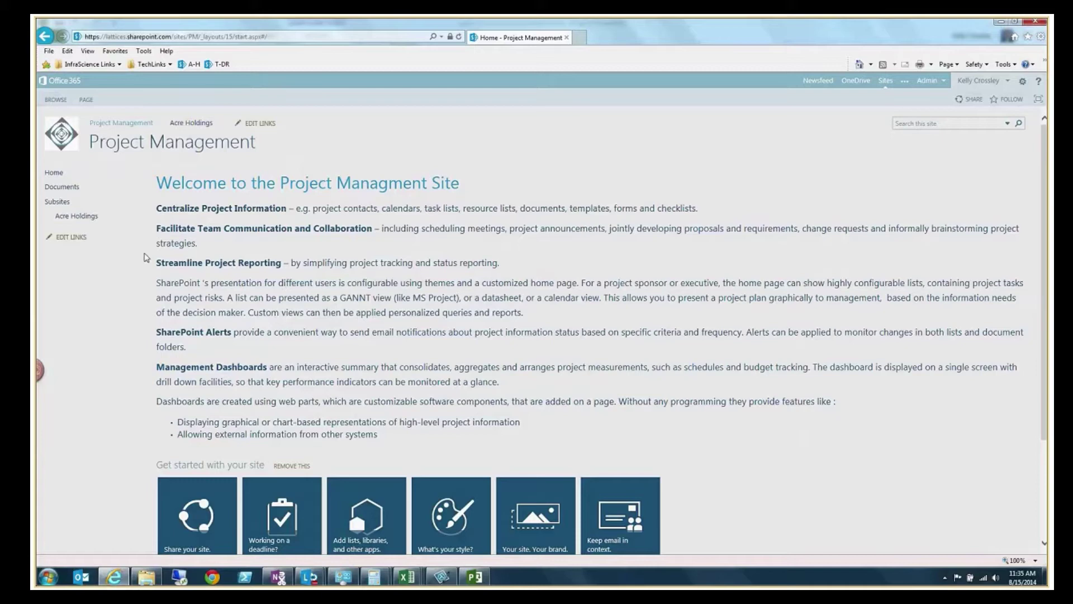
click(74, 219)
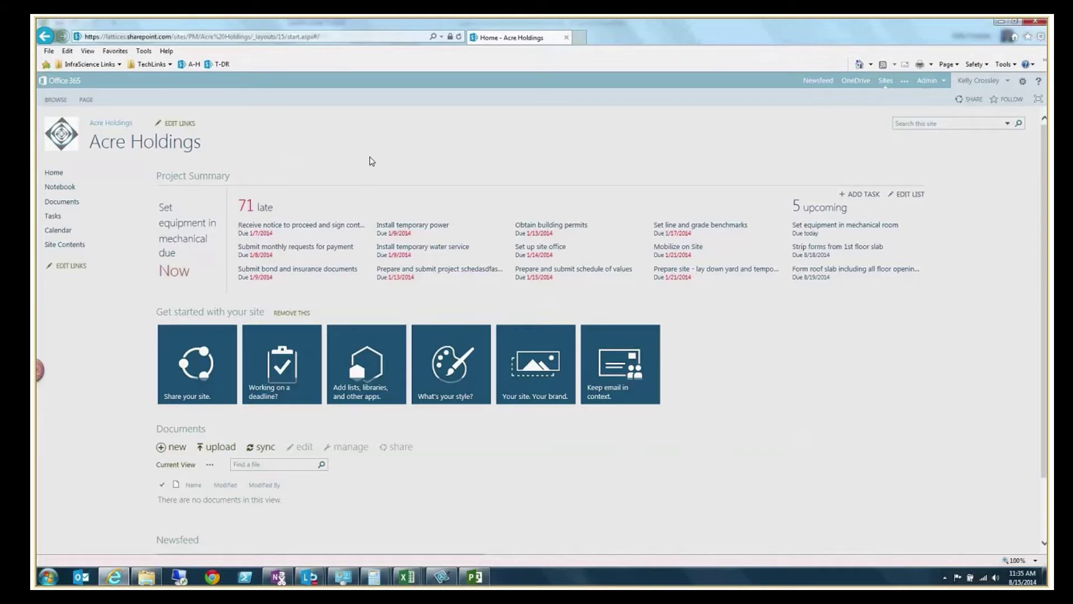
click(477, 579)
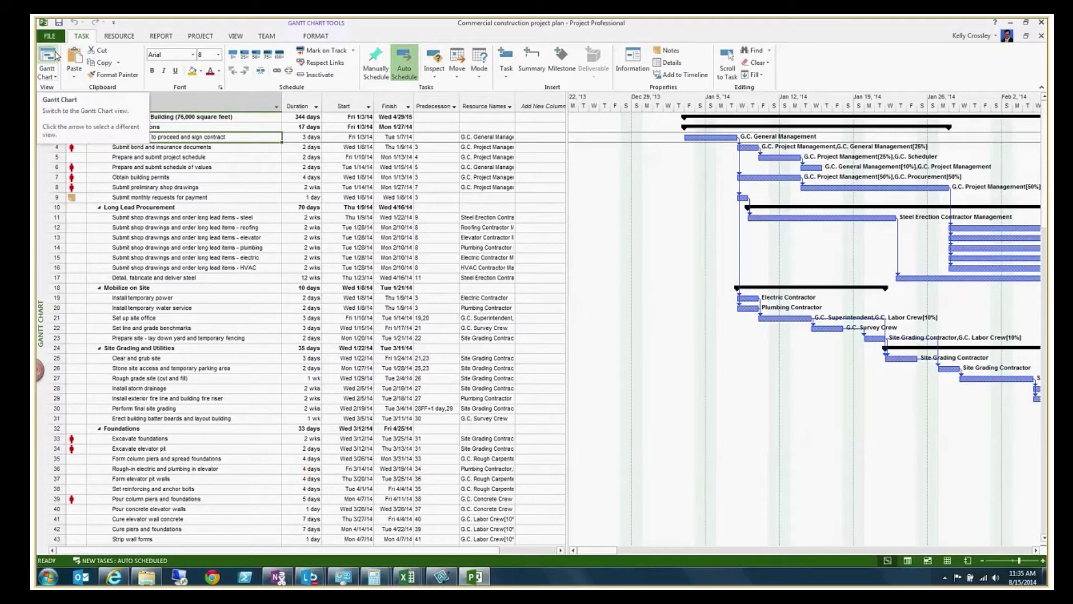
Show the File Info page for the Commercial construction plan, after a brief return to the Gantt chart.
click(50, 36)
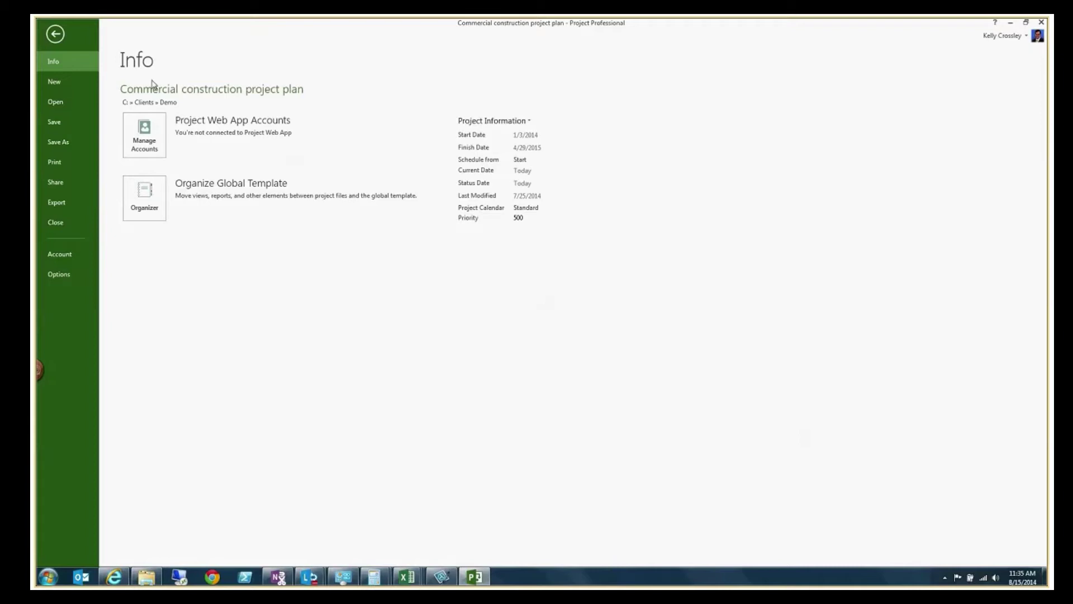
click(56, 35)
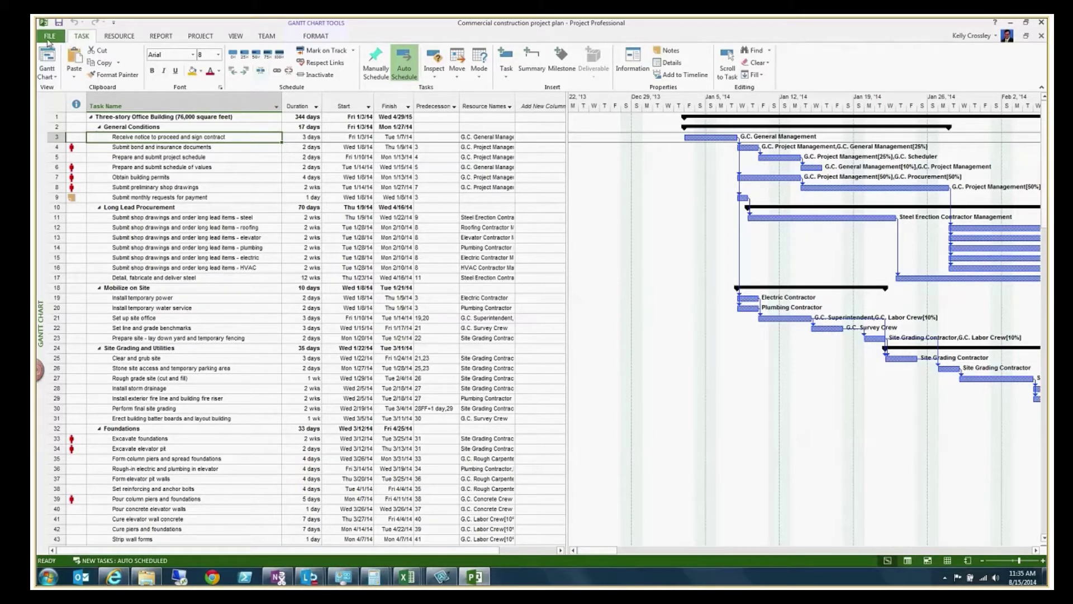
click(49, 39)
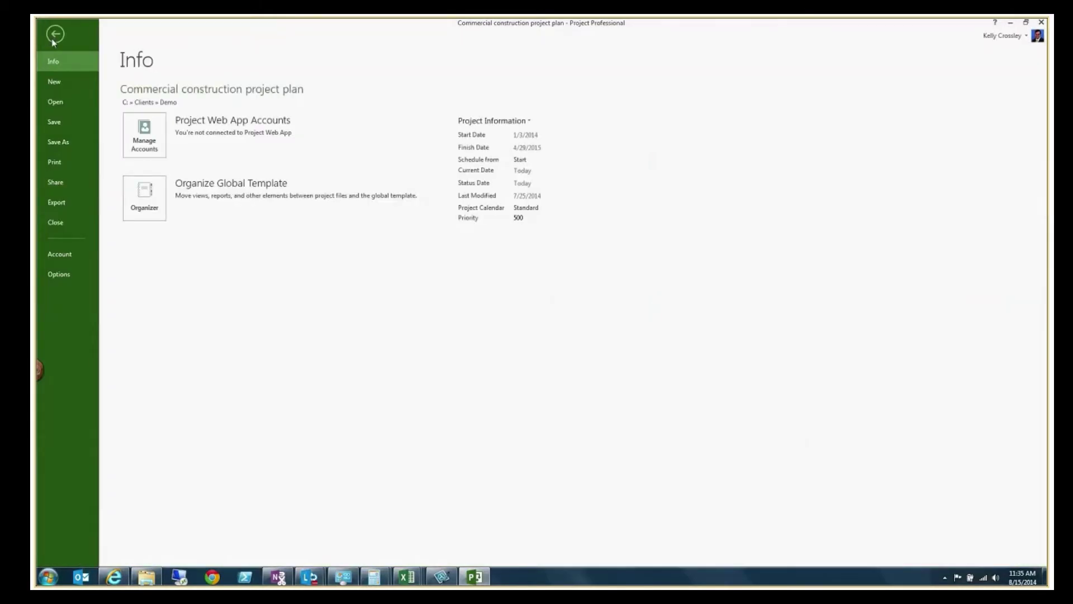
Review Save As syncing to a New SharePoint Site with the project name selected, then return to the browser.
click(64, 142)
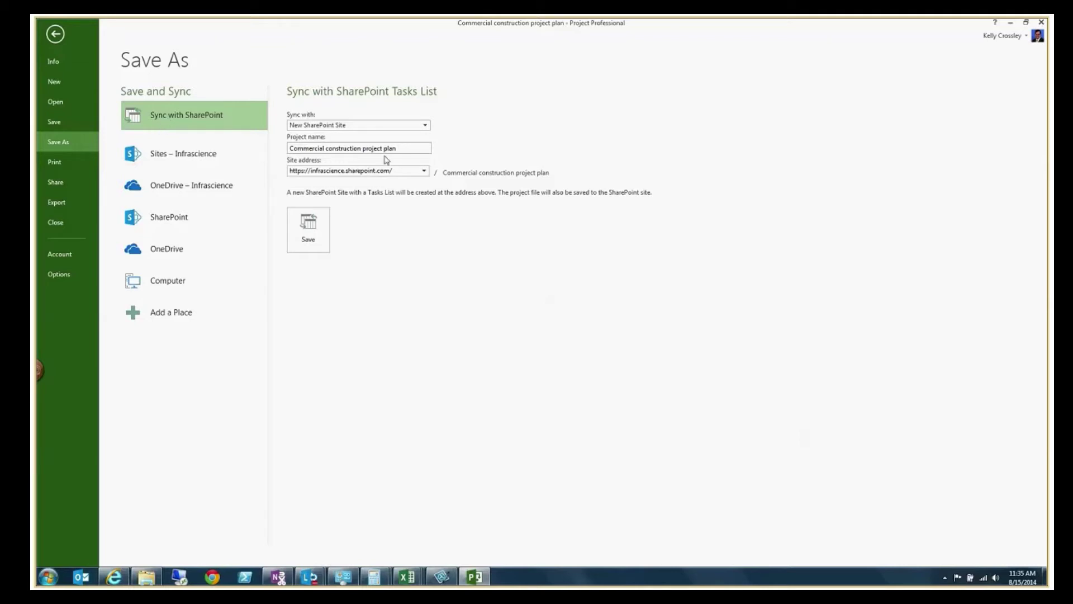
click(358, 126)
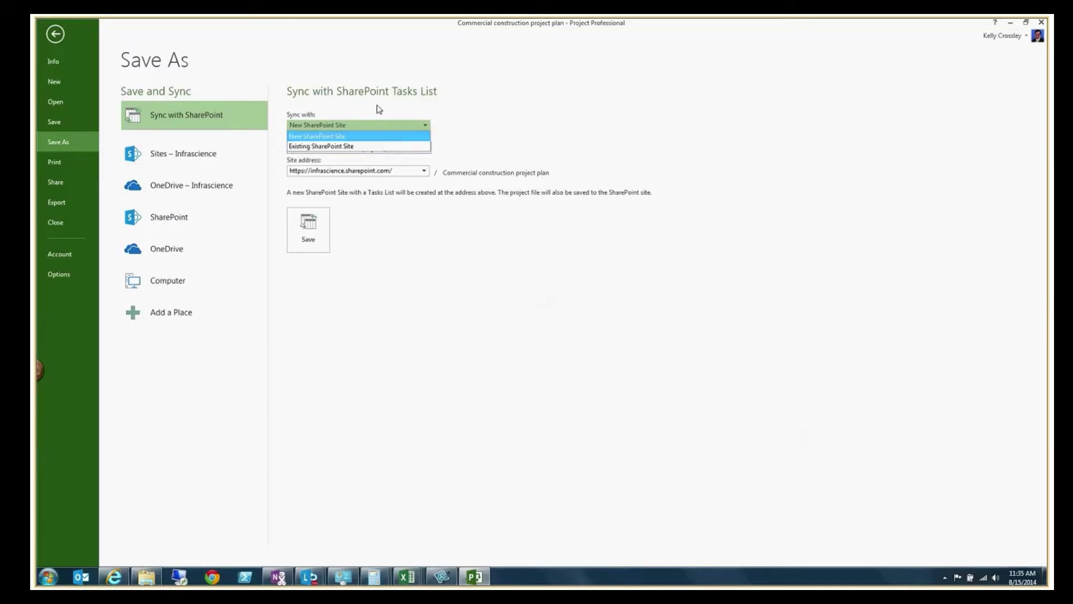
click(370, 133)
triple_click(371, 149)
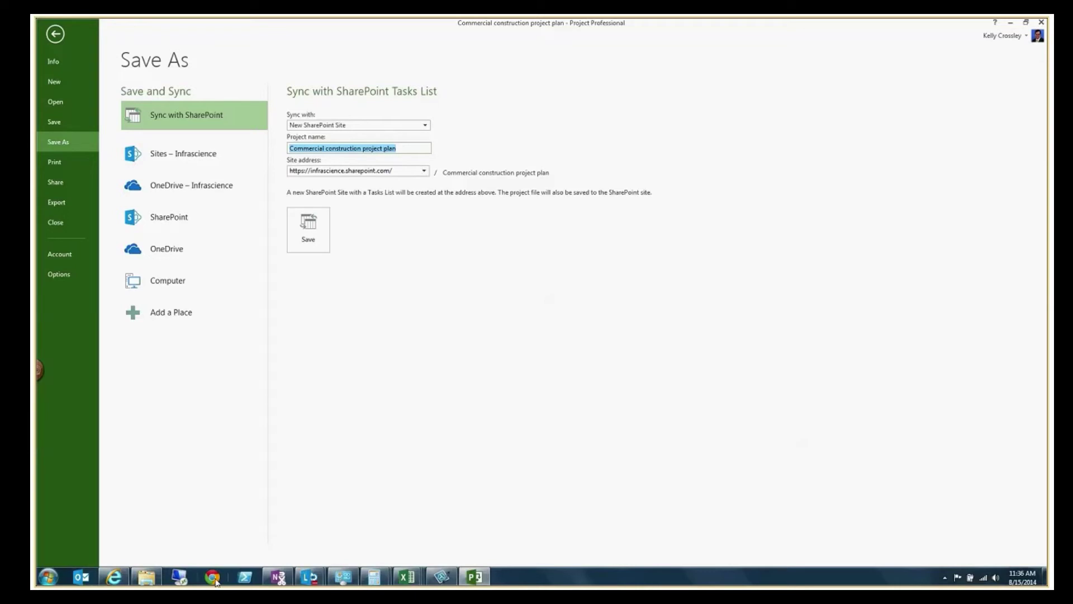
click(115, 577)
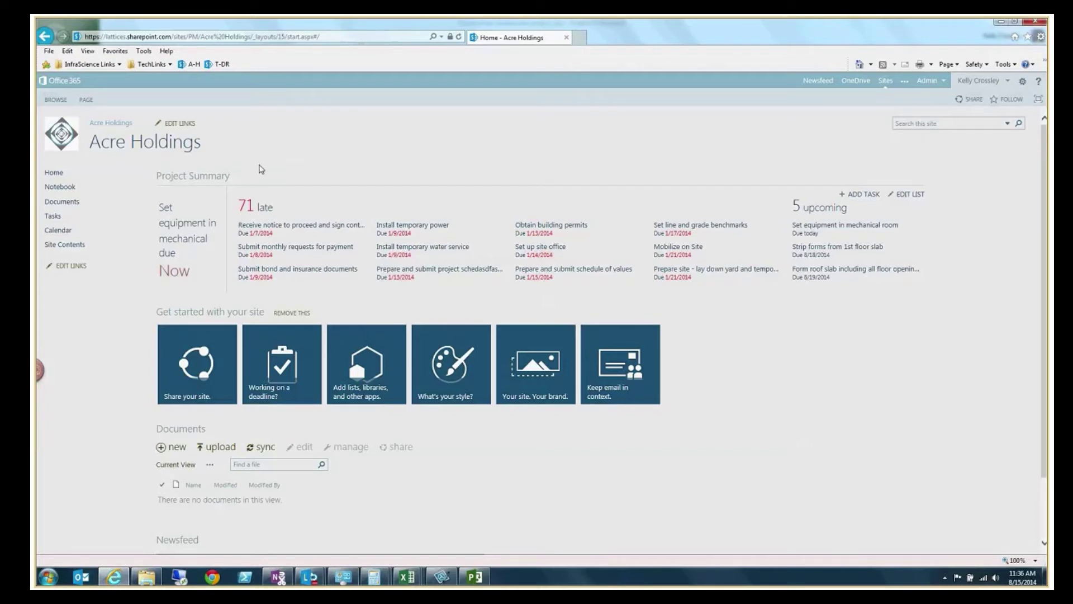
Open the Acre Holdings Tasks list, close Project's backstage, and come back to the list.
click(61, 217)
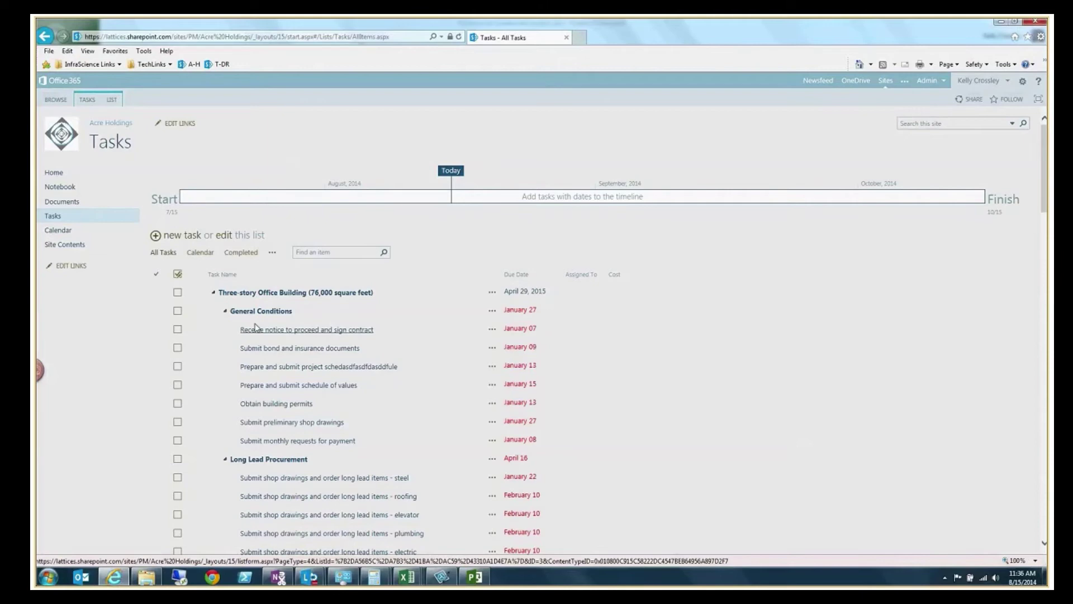
click(472, 577)
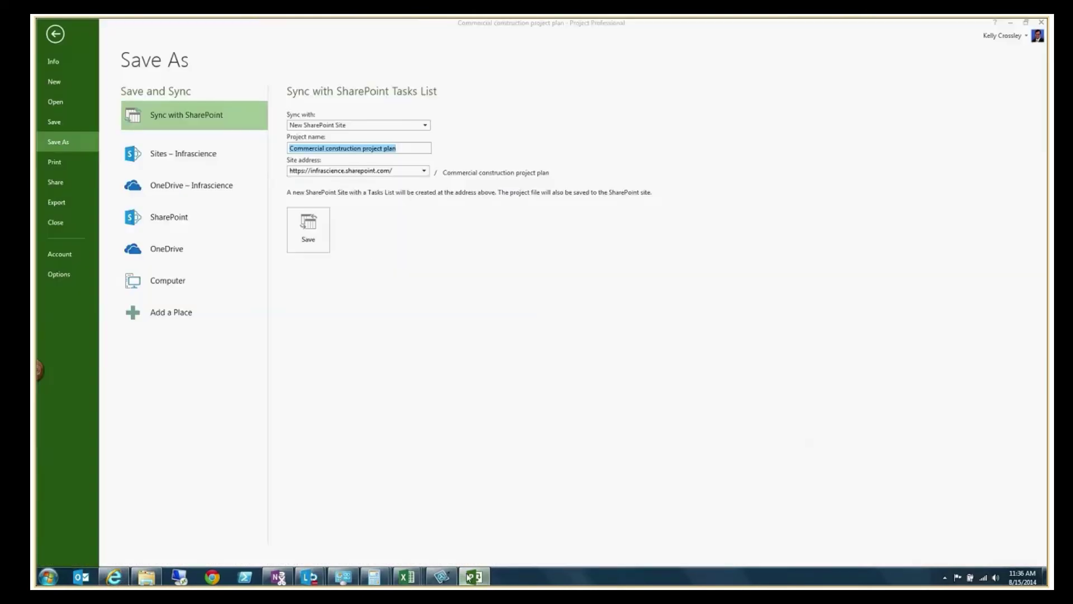
key(Escape)
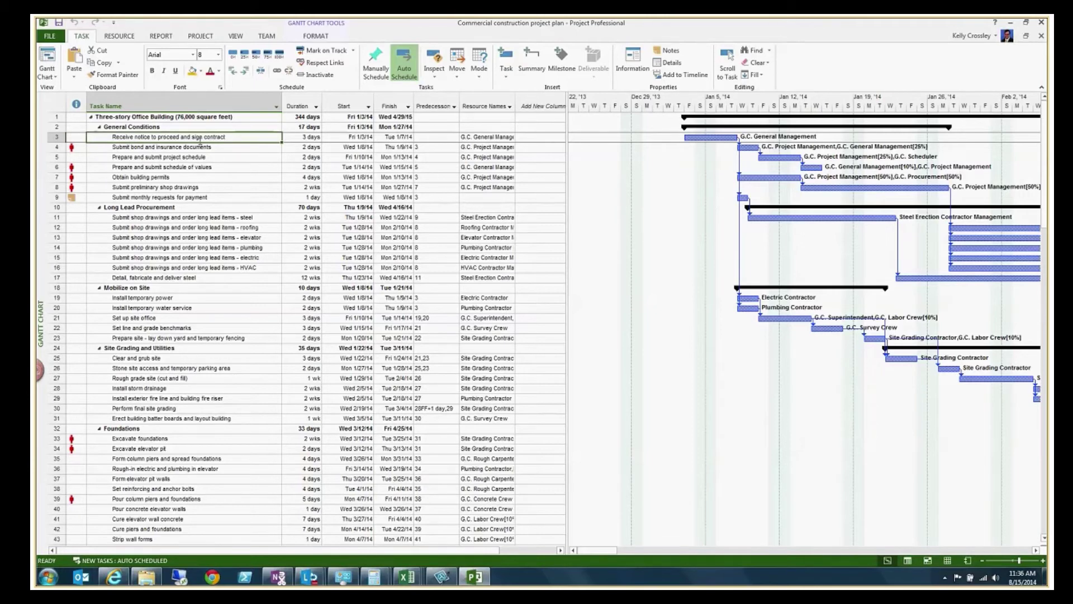
key(alt+Tab)
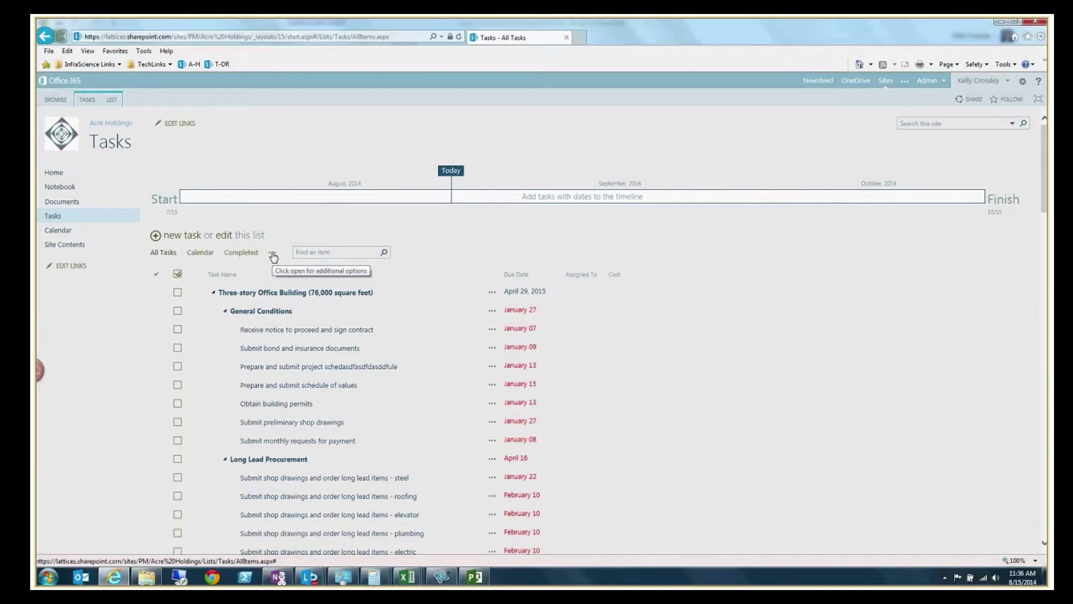
Switch the Tasks list to the Gantt Chart view and widen the task grid.
click(273, 255)
click(284, 270)
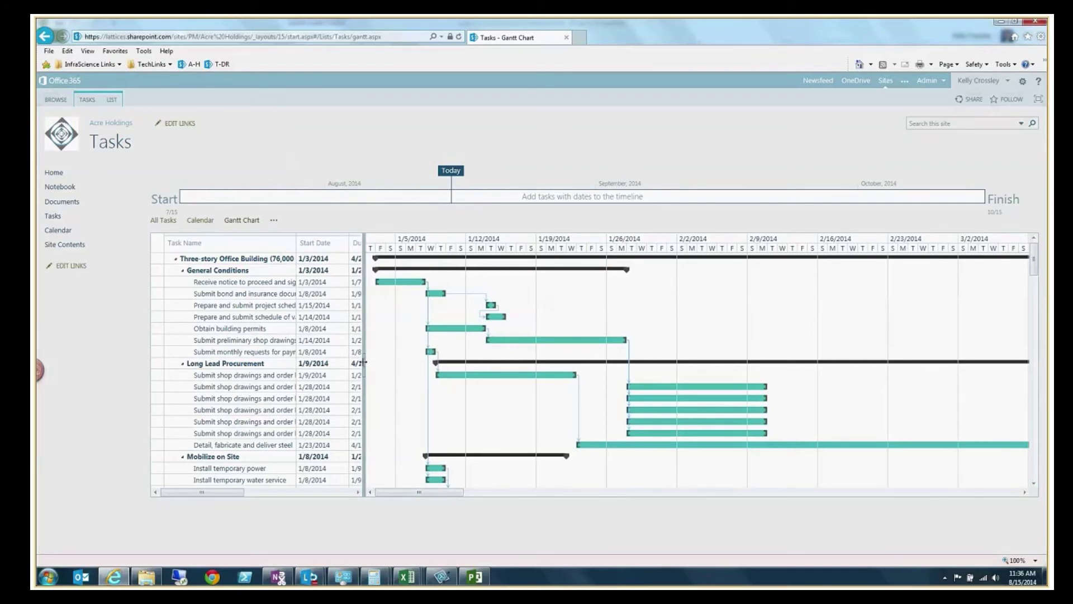
drag(364, 362, 558, 362)
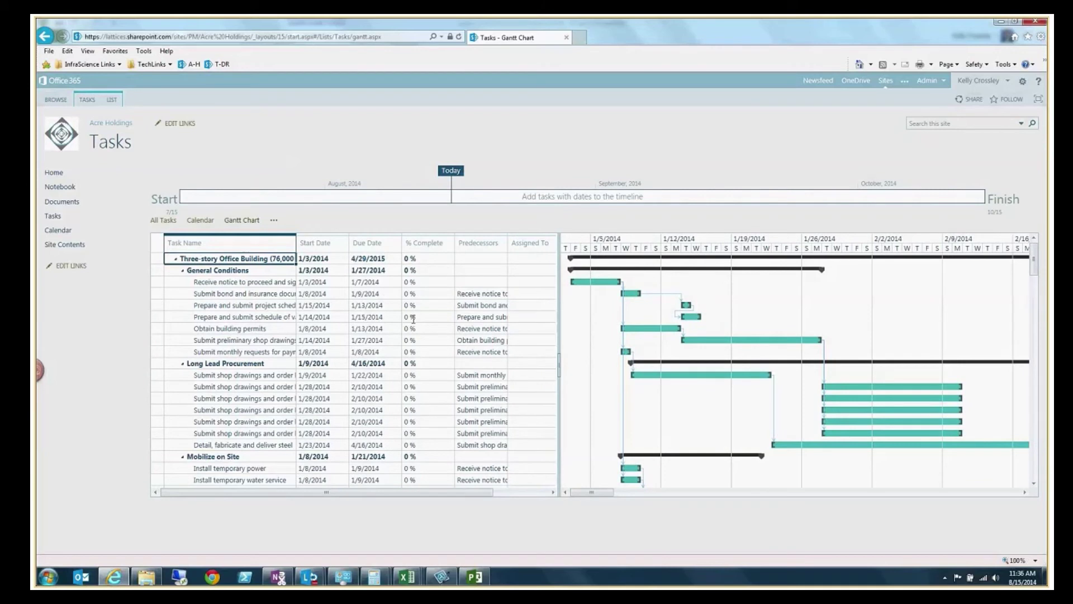
Set 'Prepare and submit schedule of values' to 90% complete.
click(413, 317)
text(90)
click(436, 352)
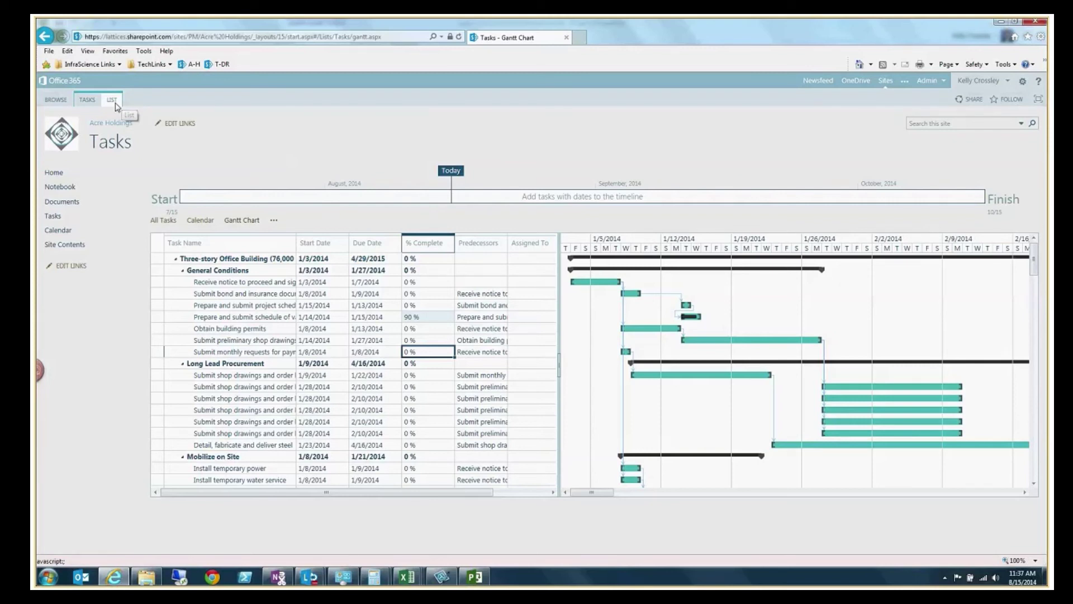
click(113, 100)
click(662, 129)
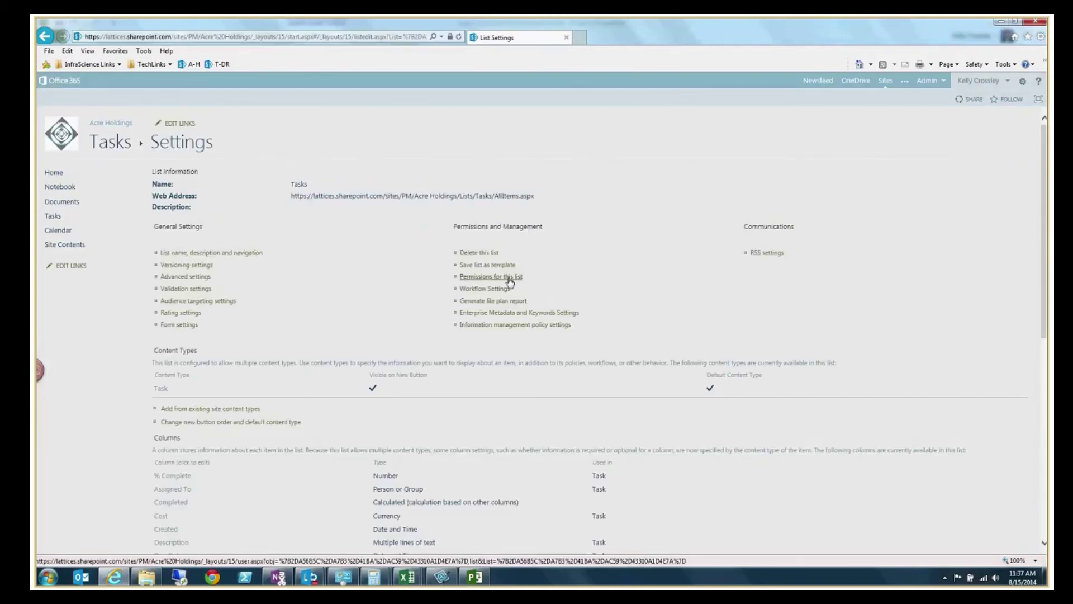
click(509, 278)
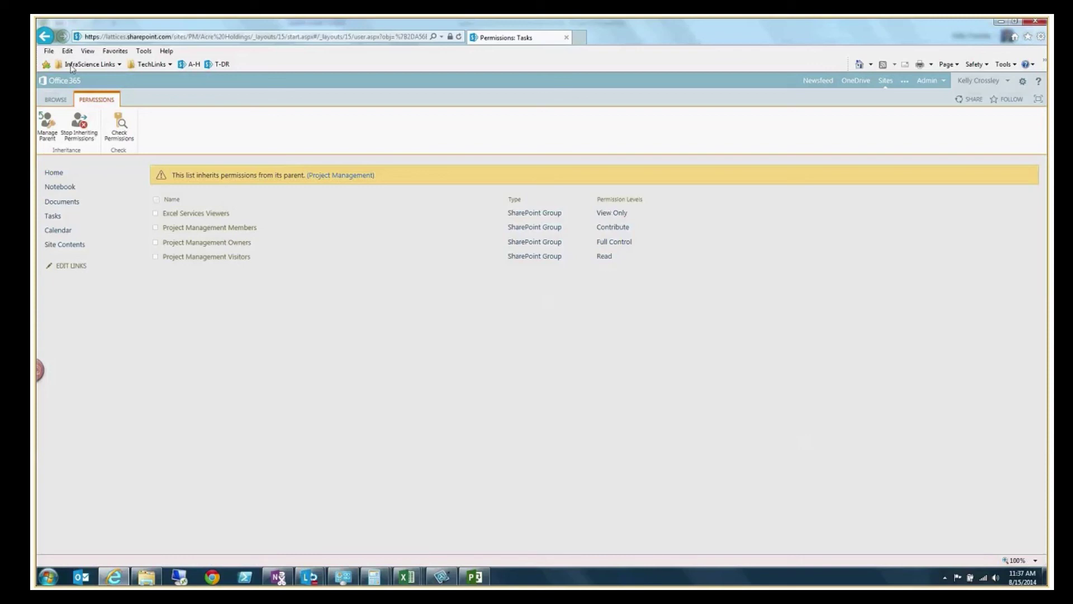
click(45, 38)
click(45, 38)
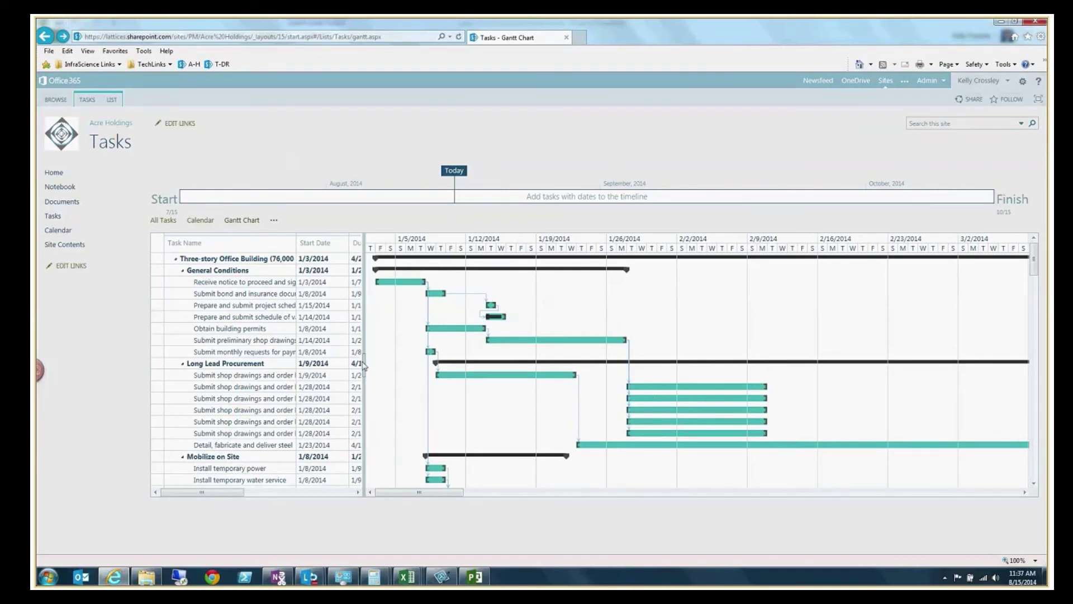
Drag the grid splitter right to show Due Date, % Complete, Predecessors and Assigned To.
drag(592, 386, 605, 386)
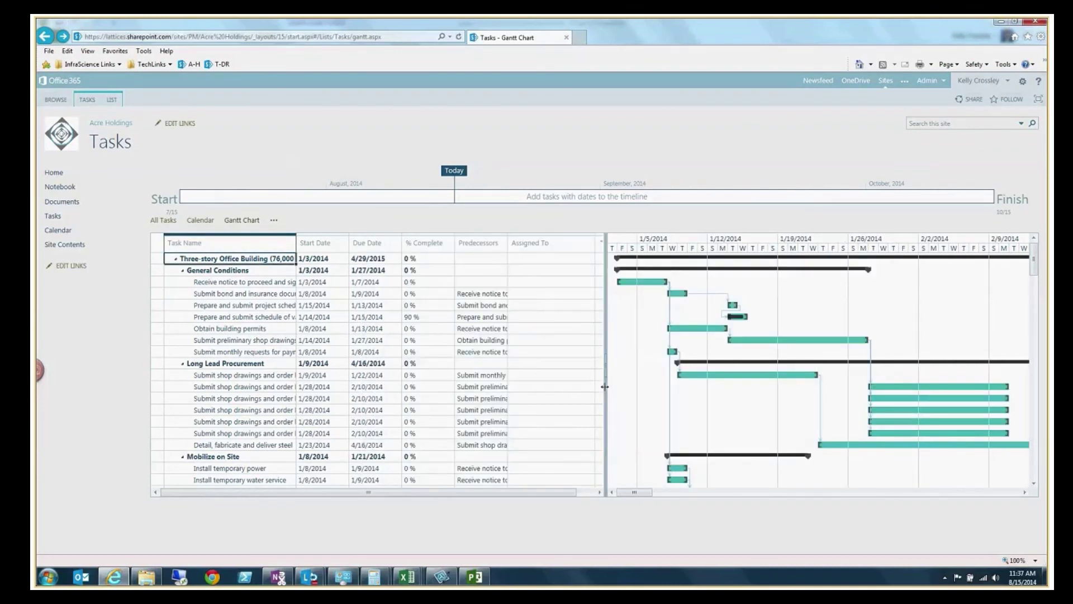